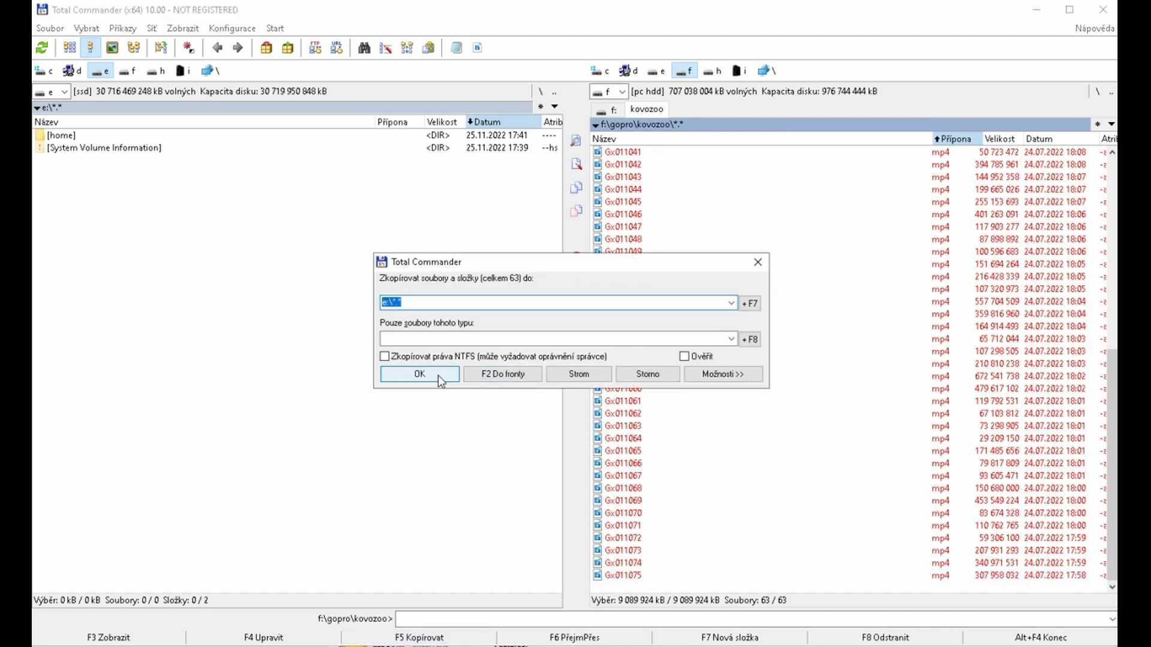
Step: Start copying the 63 selected files from f:\gopro\kovozoo to e:\ and check the activity of Disk 2 (E:) in Task Manager
click(438, 377)
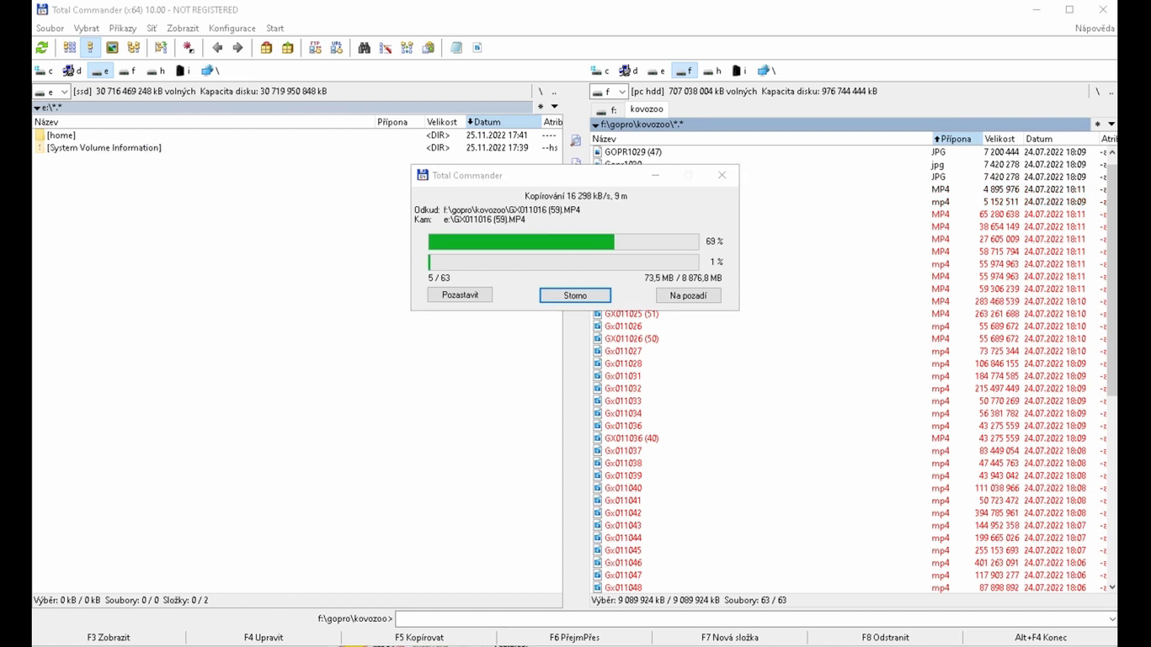
drag(0, 228, 434, 58)
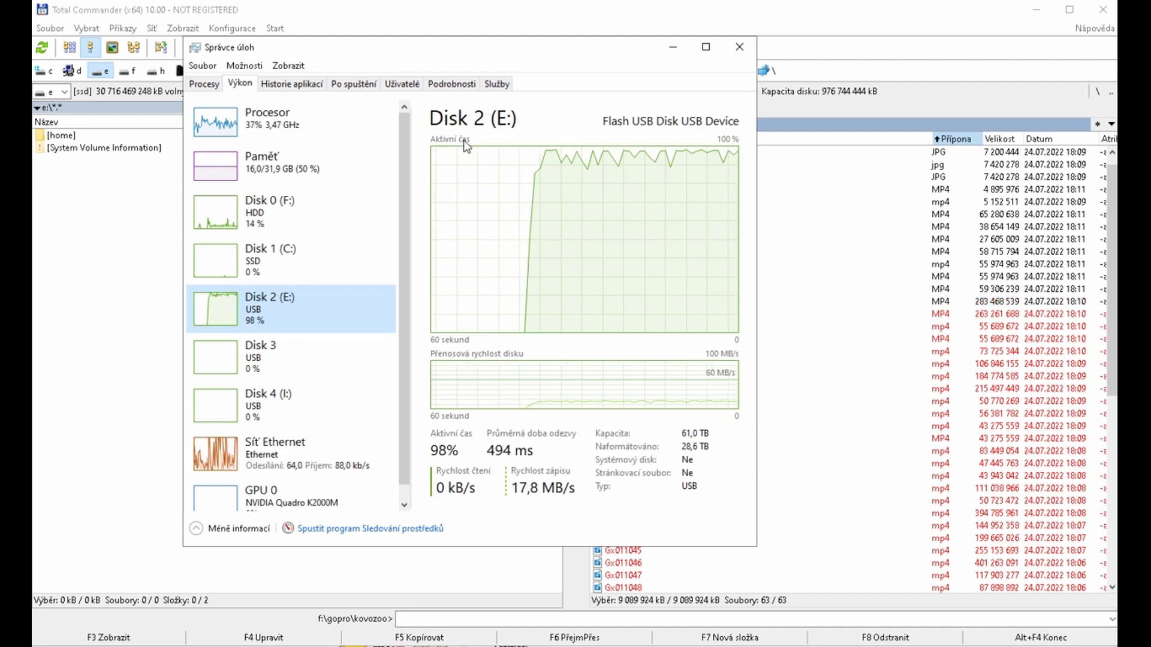
drag(453, 58, 750, 94)
drag(458, 183, 225, 199)
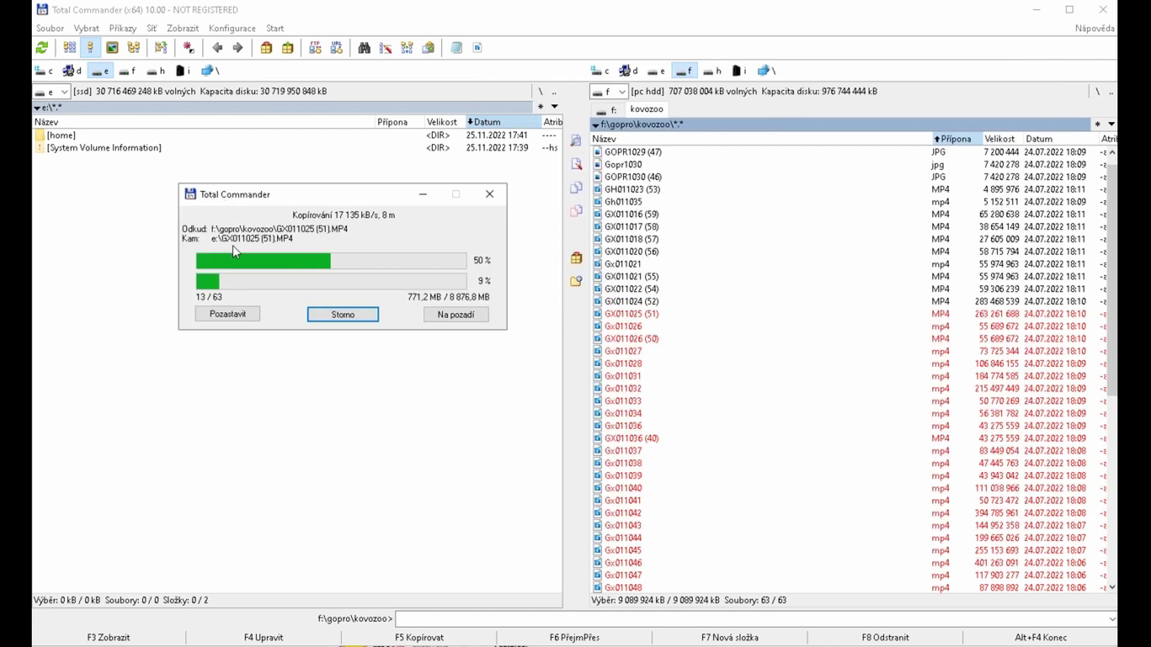
Step: Cancel the running copy to drive E: partway through
click(354, 314)
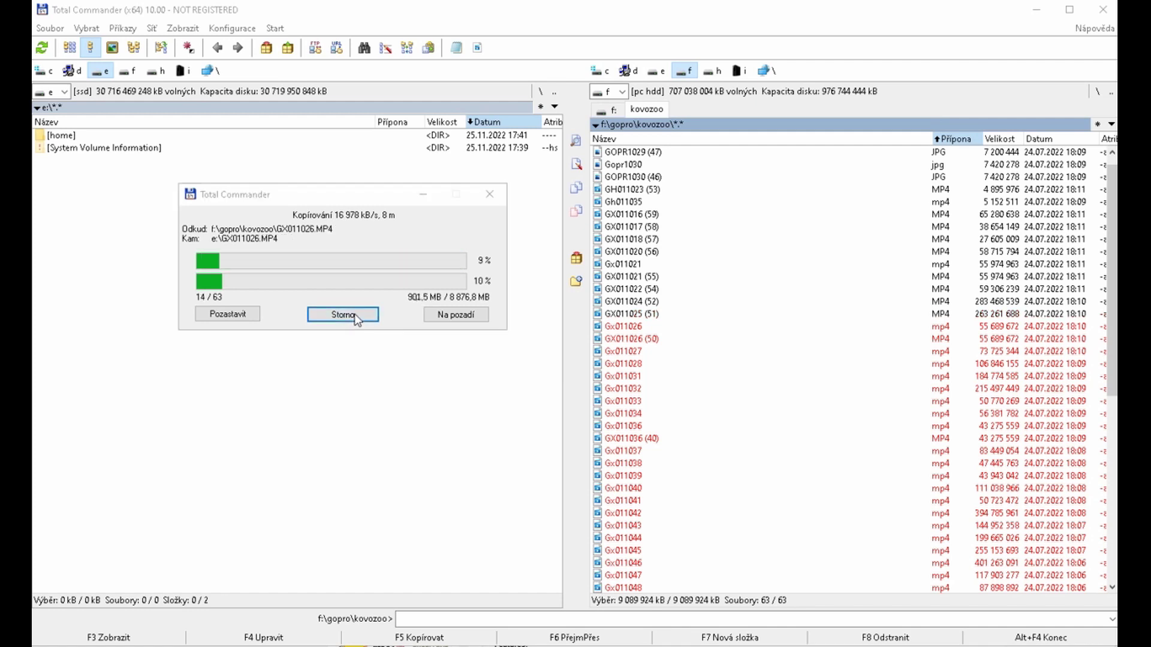
click(721, 430)
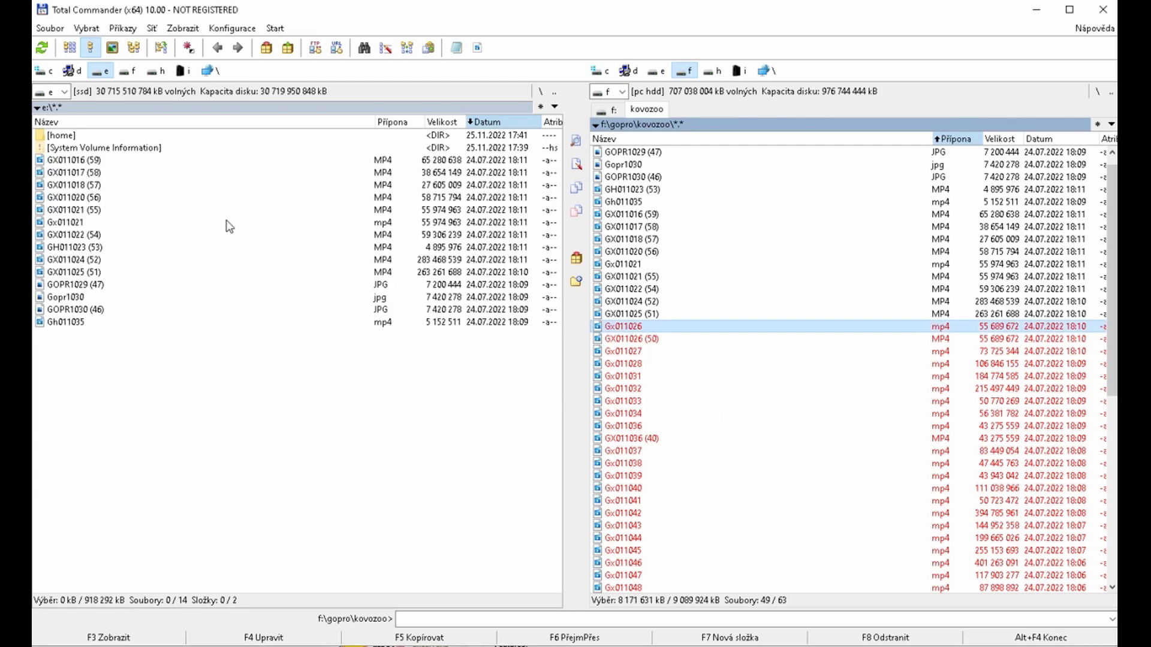
Step: Play GX011024 (52) from drive E: while watching Disk 2 (E:) in Task Manager, and close the player
double_click(110, 262)
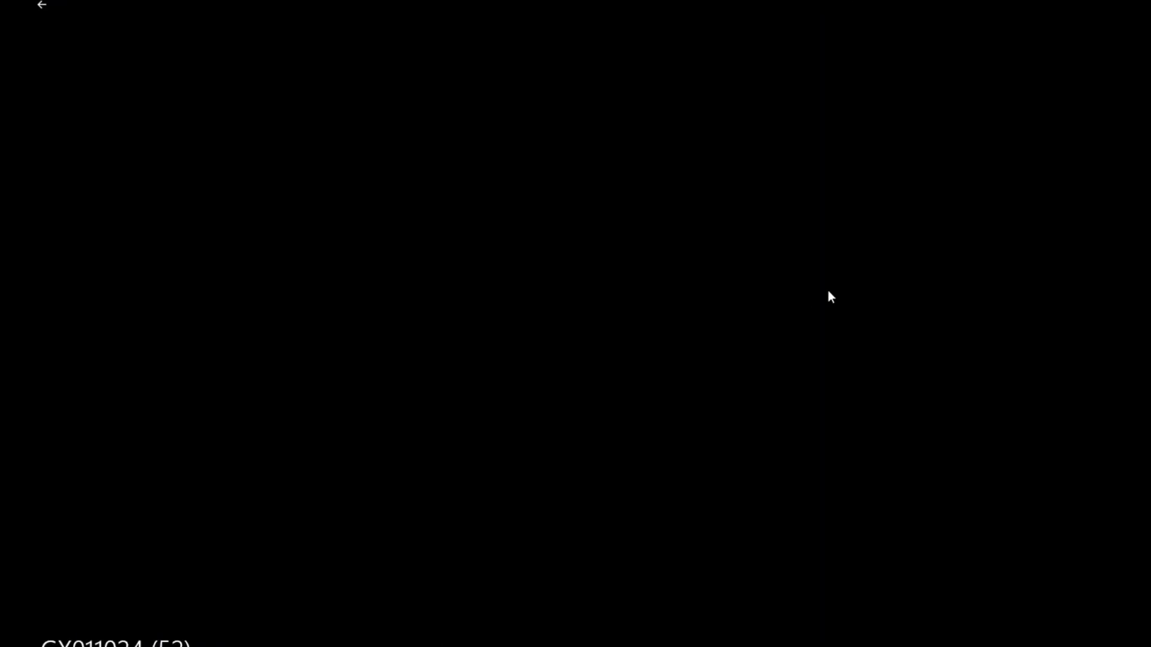
key(Escape)
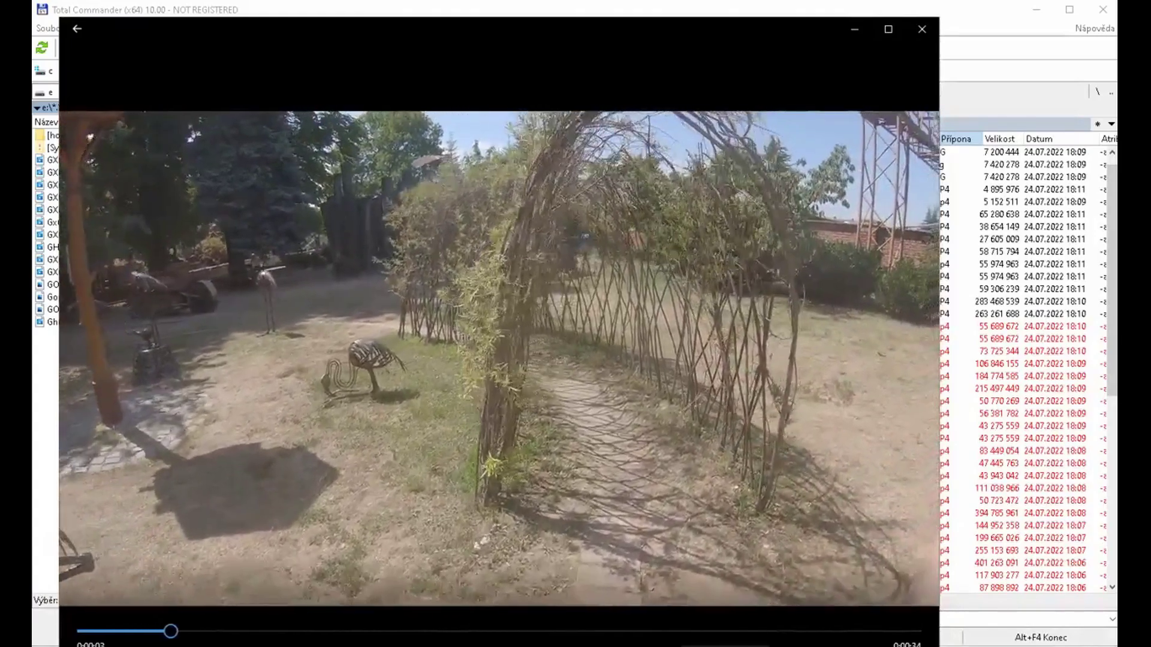
key(ctrl+shift+Escape)
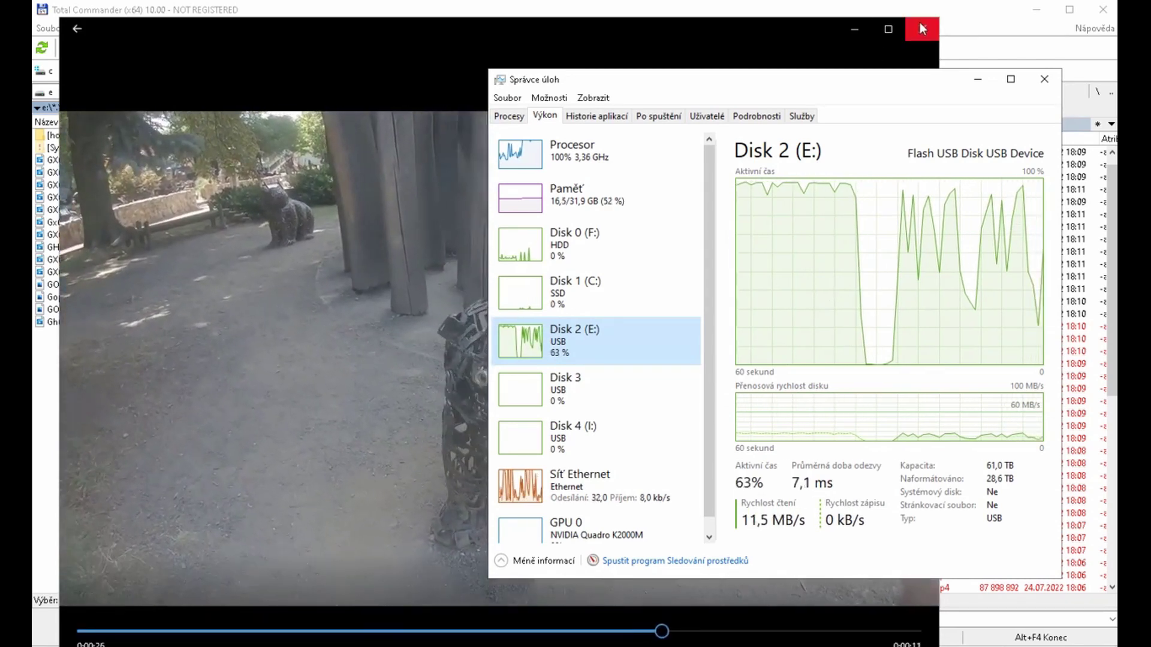
click(921, 28)
Step: Copy GX011018 (57) from drive E: to f:\gopro\kovozoo, overwriting the existing file, and check the disk activity in Task Manager
click(284, 184)
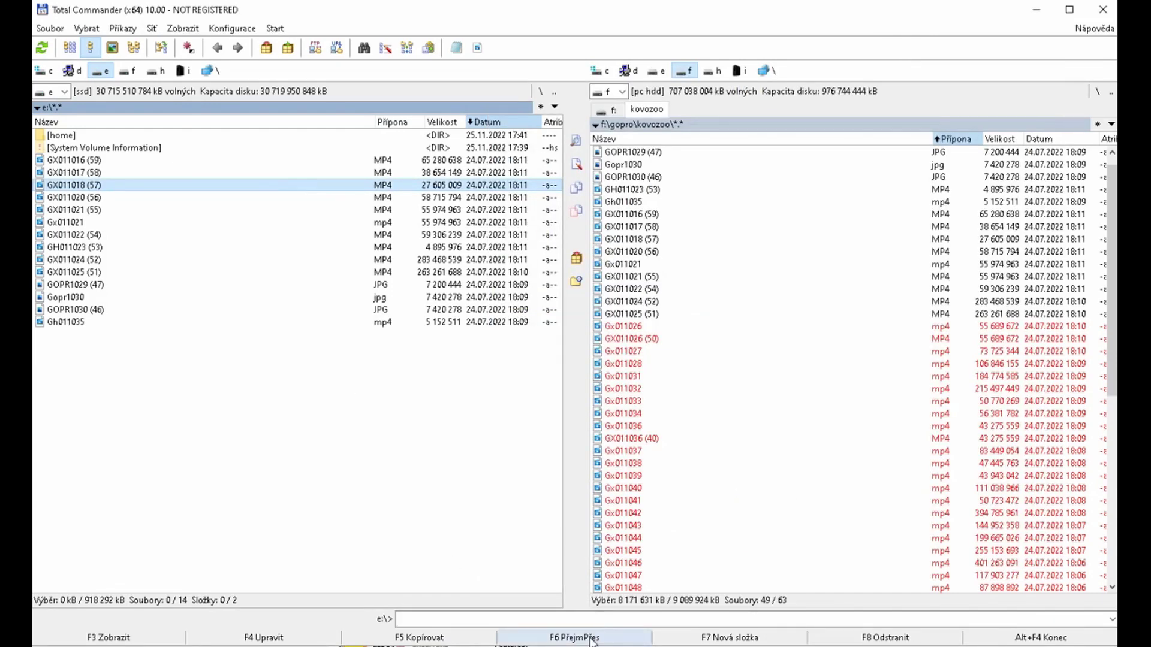
click(474, 641)
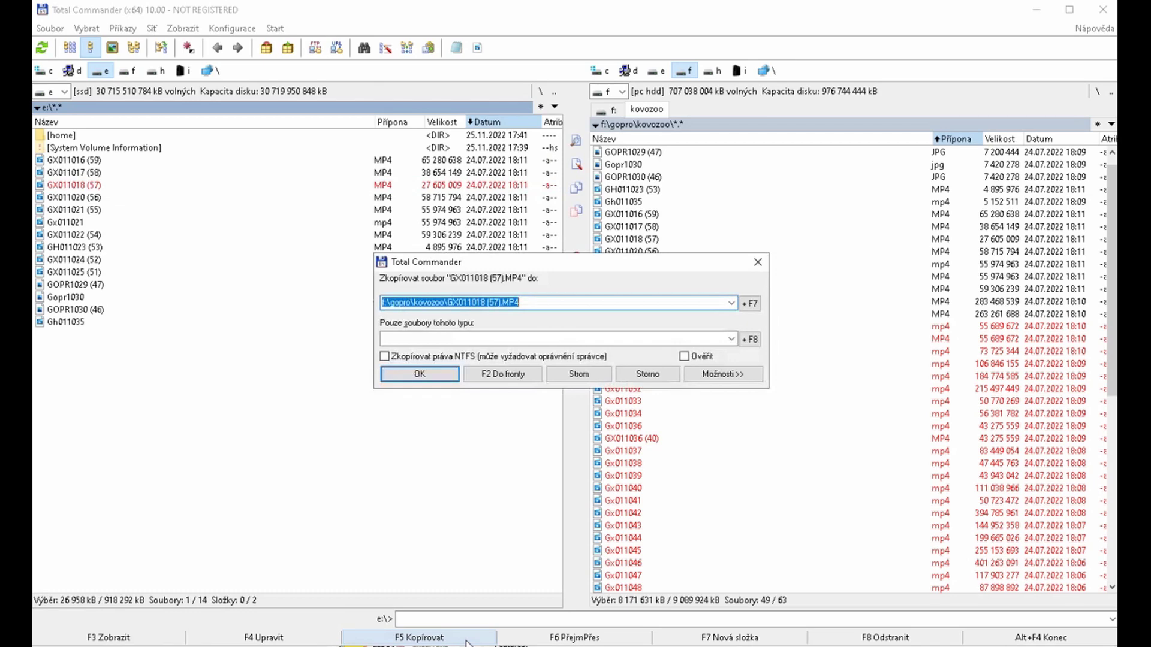
click(436, 379)
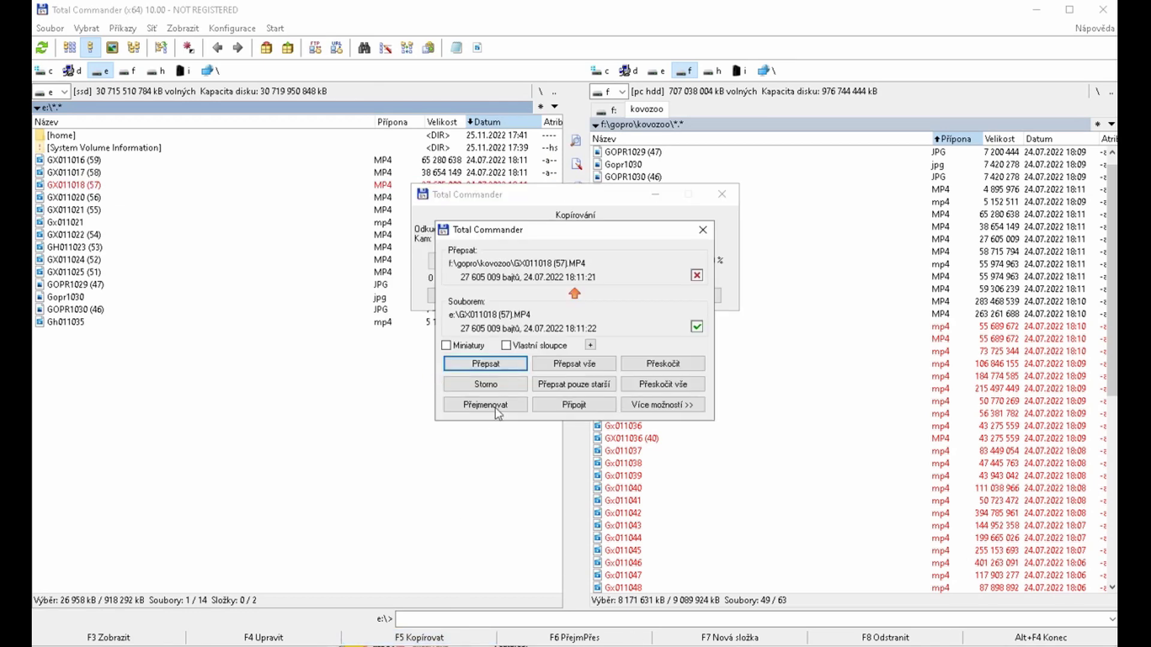
click(469, 362)
key(alt+Tab)
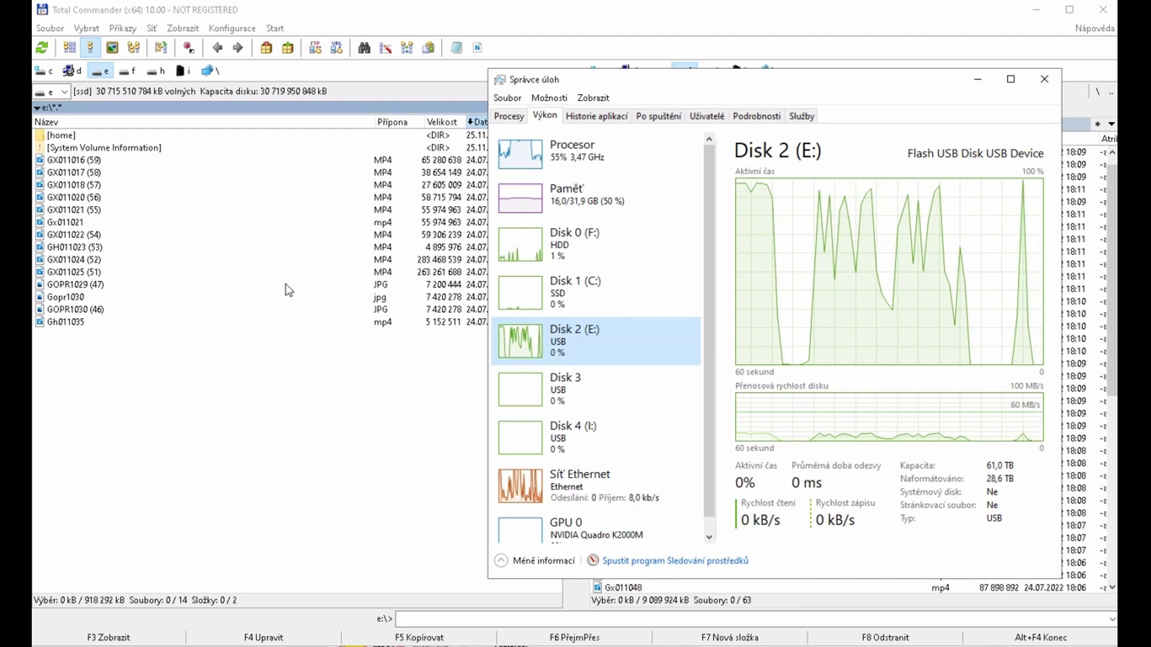
Step: Copy GX011024 (52) from drive E: to f:\gopro\kovozoo, overwriting the existing file, and check the disk activity in Task Manager
click(226, 261)
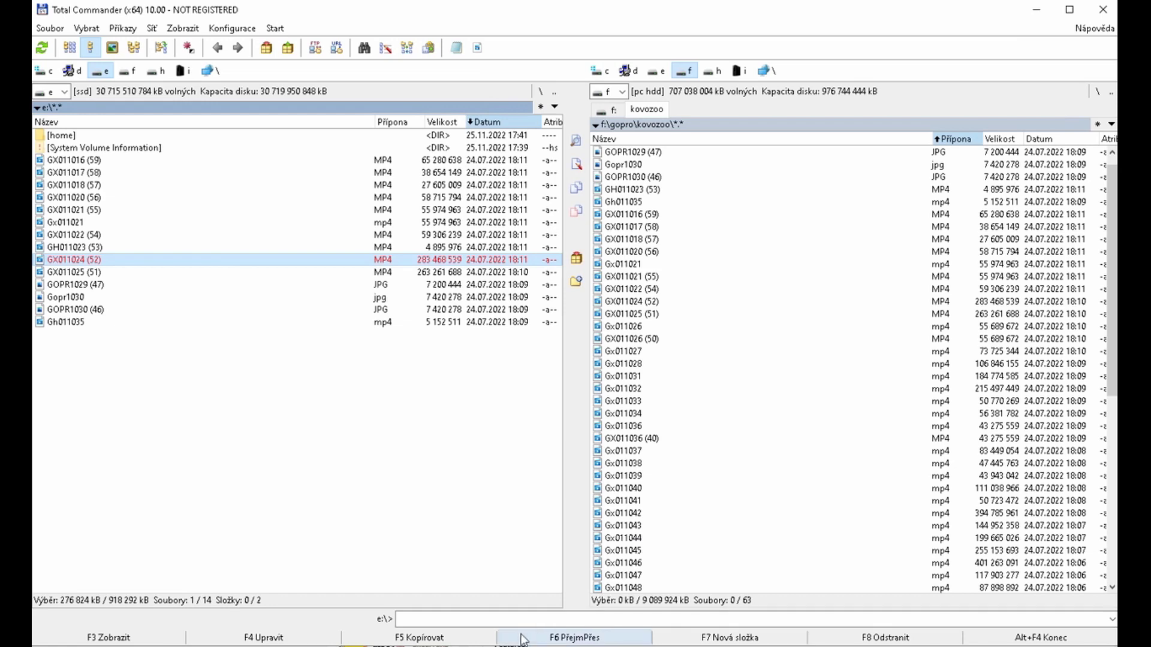
click(472, 639)
click(432, 372)
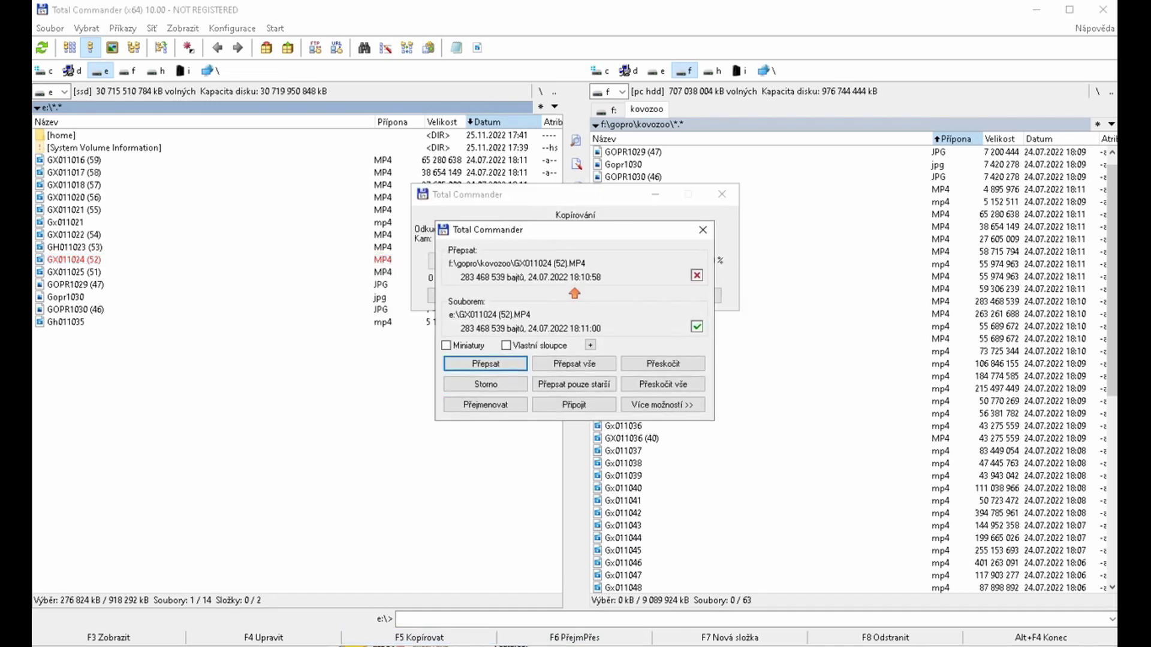
click(493, 366)
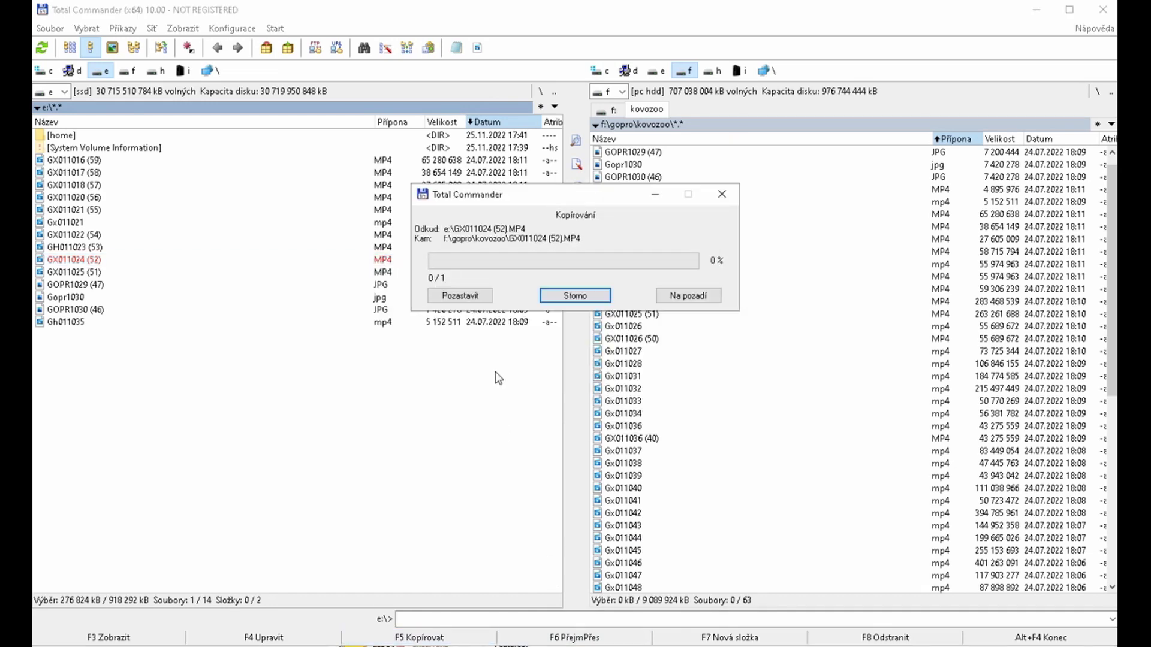
key(alt+Tab)
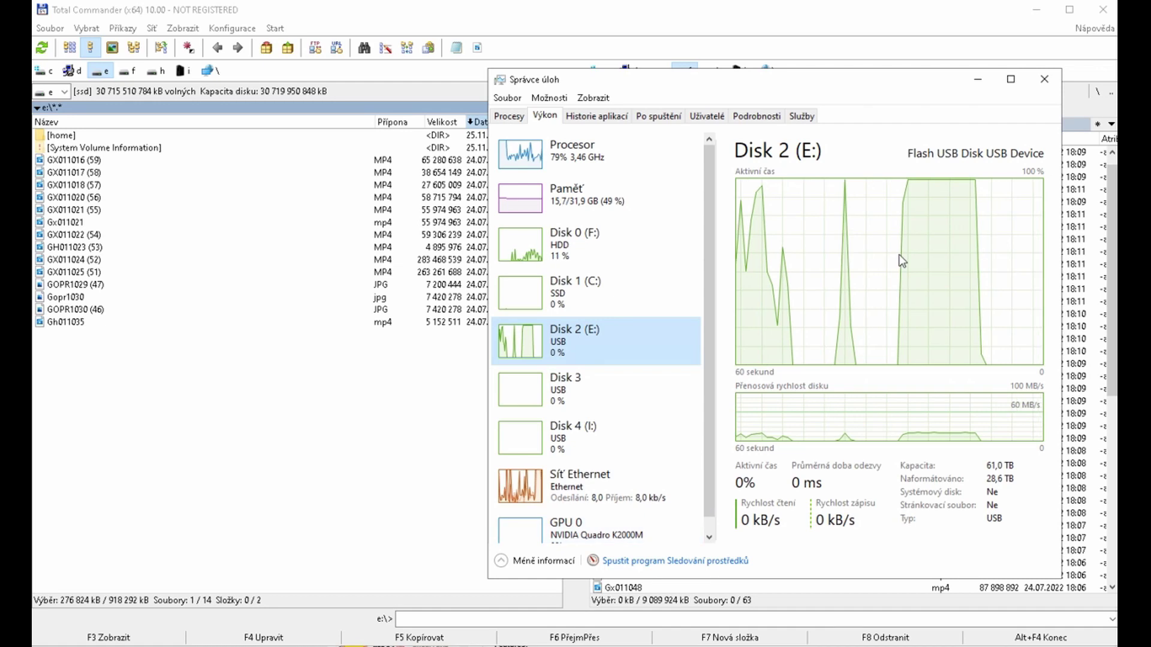
click(1044, 79)
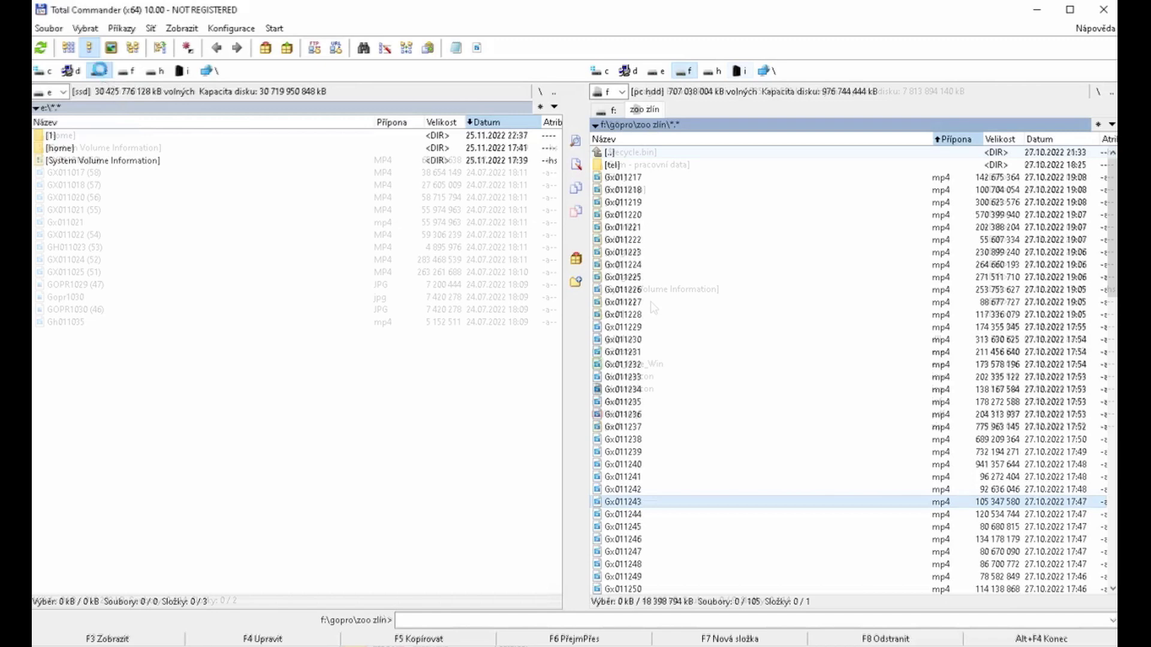
Step: Check the used and free space of drive E: in its properties
right_click(99, 71)
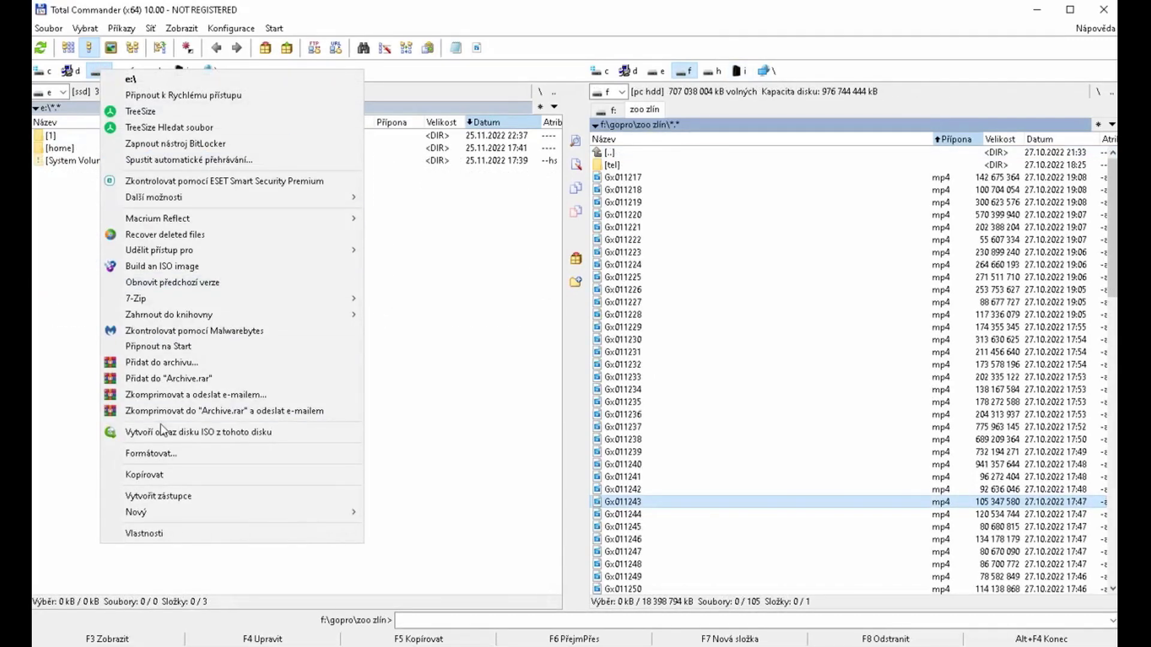
click(230, 533)
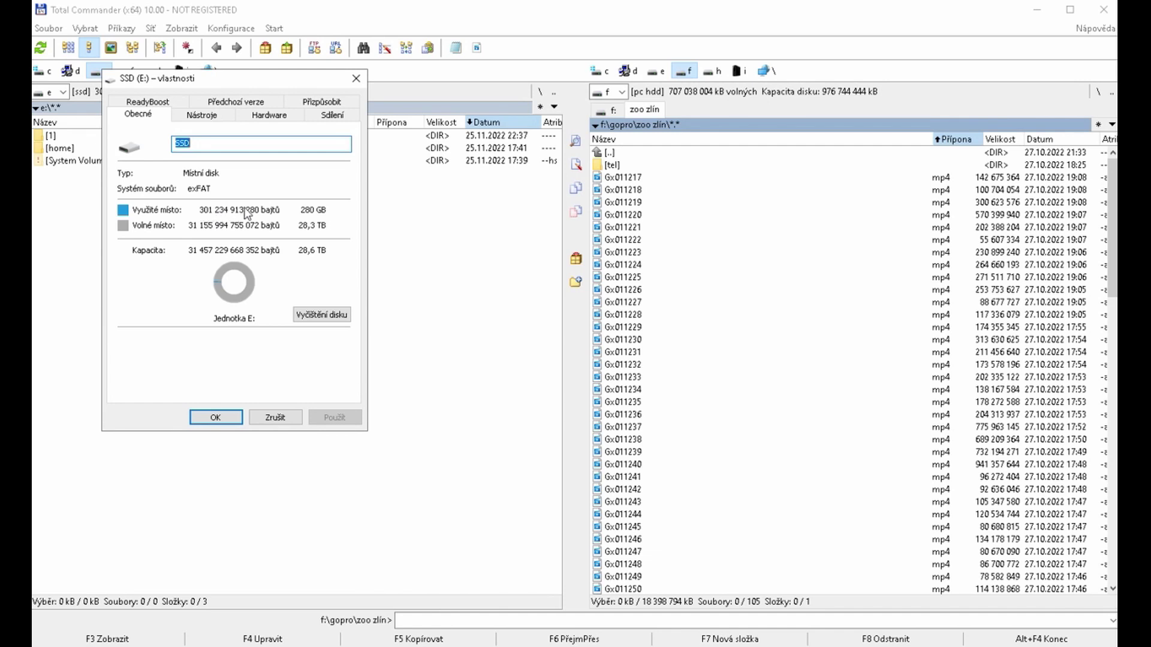
click(216, 417)
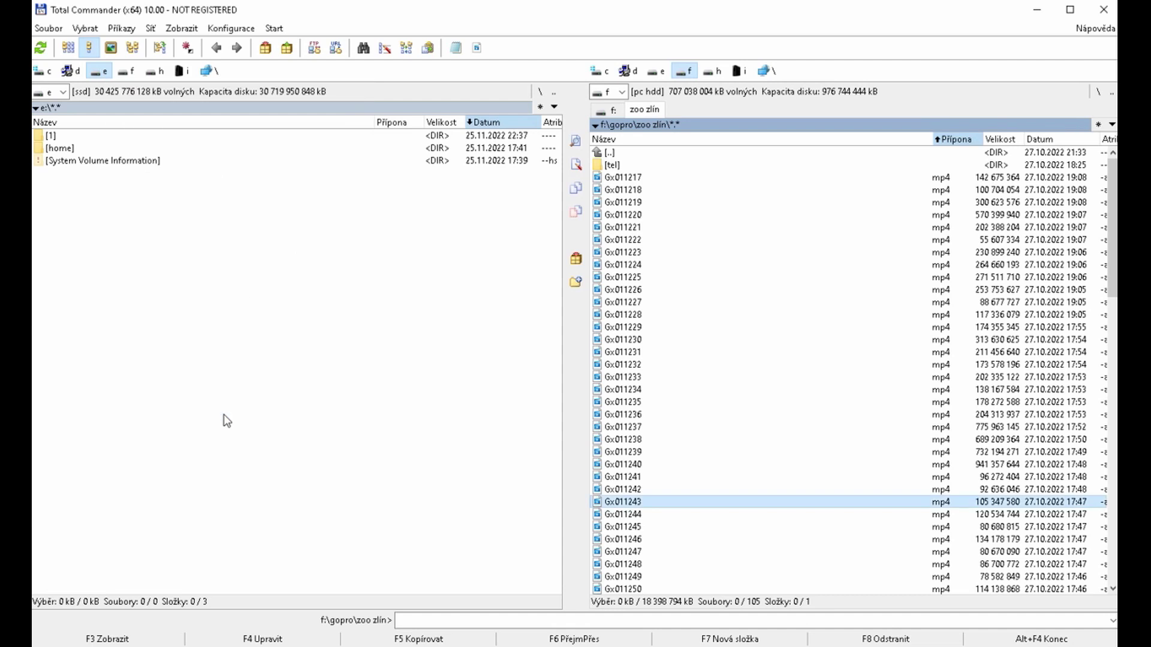
Step: Copy Gx011241 from f:\gopro\zoo zlín to the root of drive E:
click(654, 478)
key(F5)
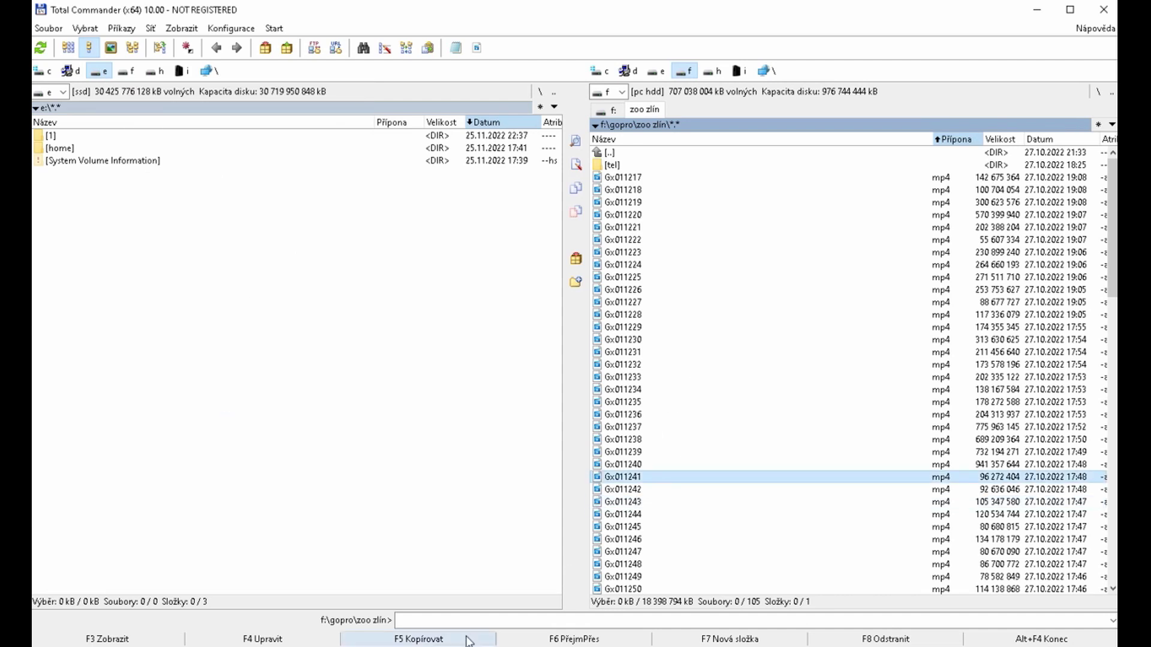
click(419, 376)
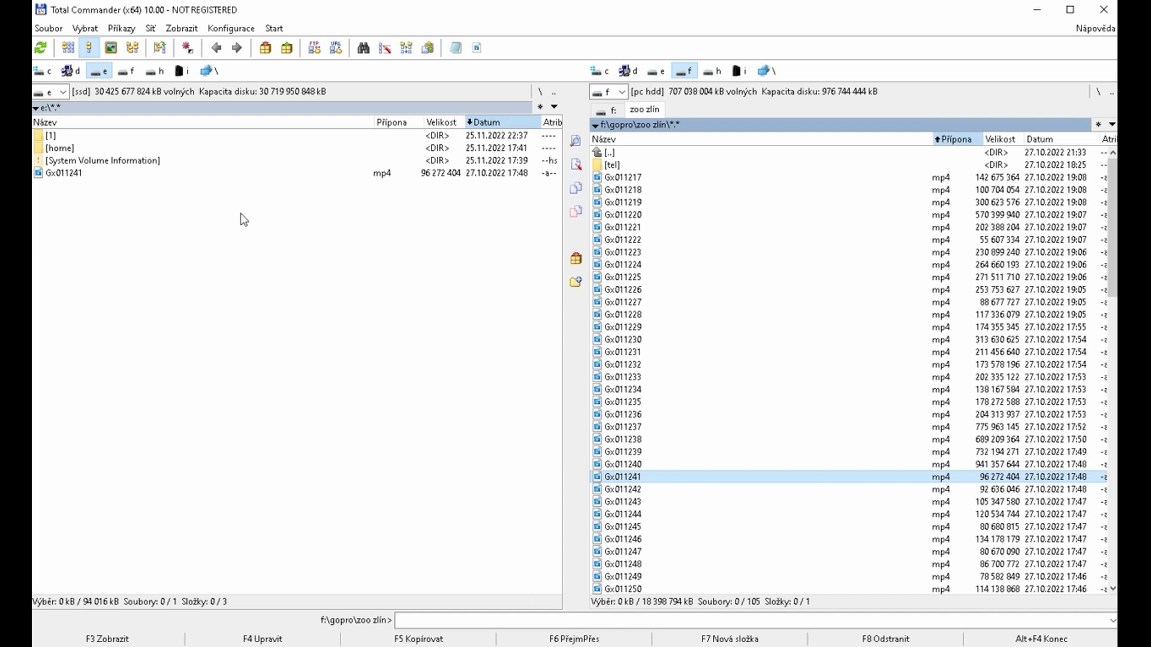
Step: Try to play the Gx011241 copy on drive E: and close the player
double_click(139, 174)
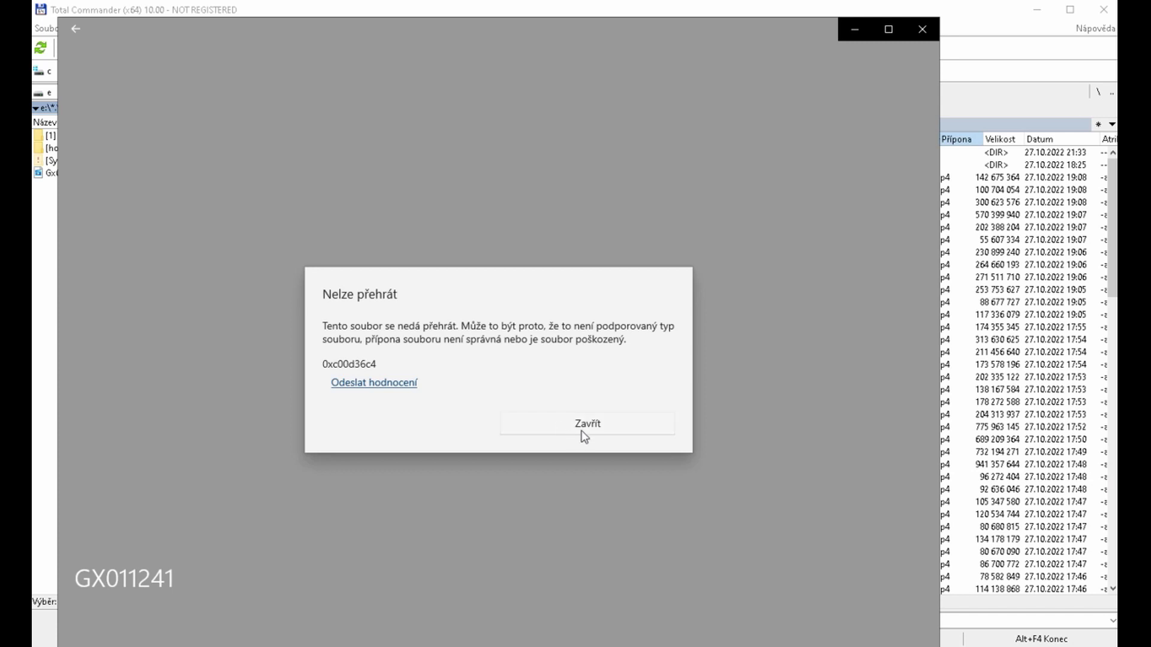
click(584, 429)
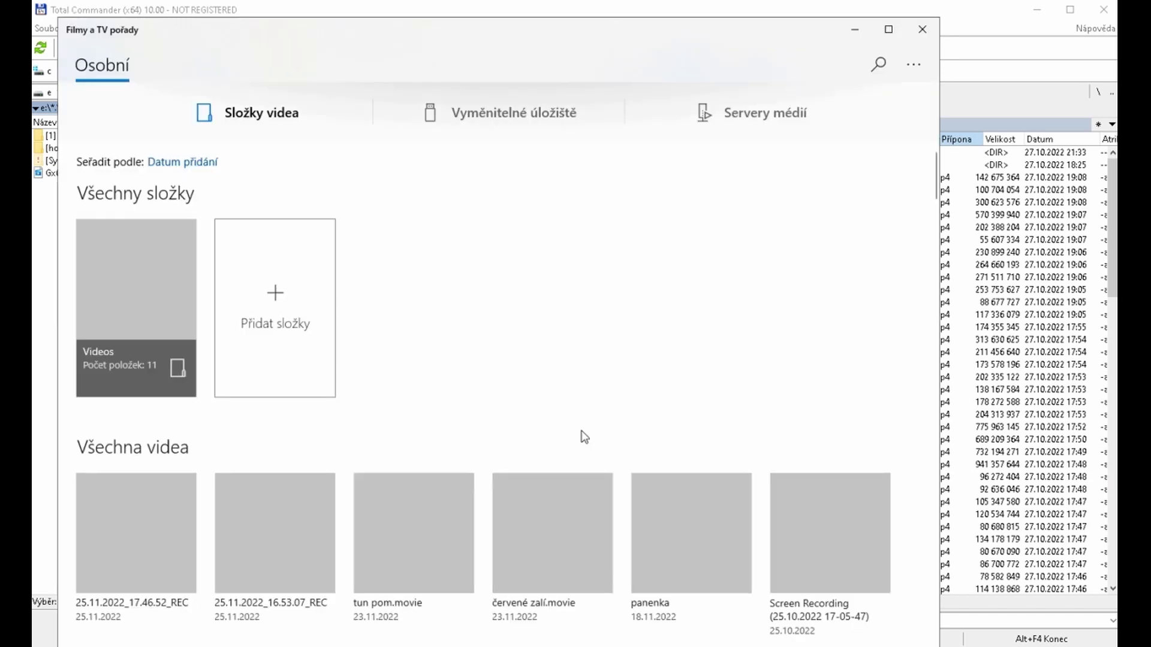
click(922, 30)
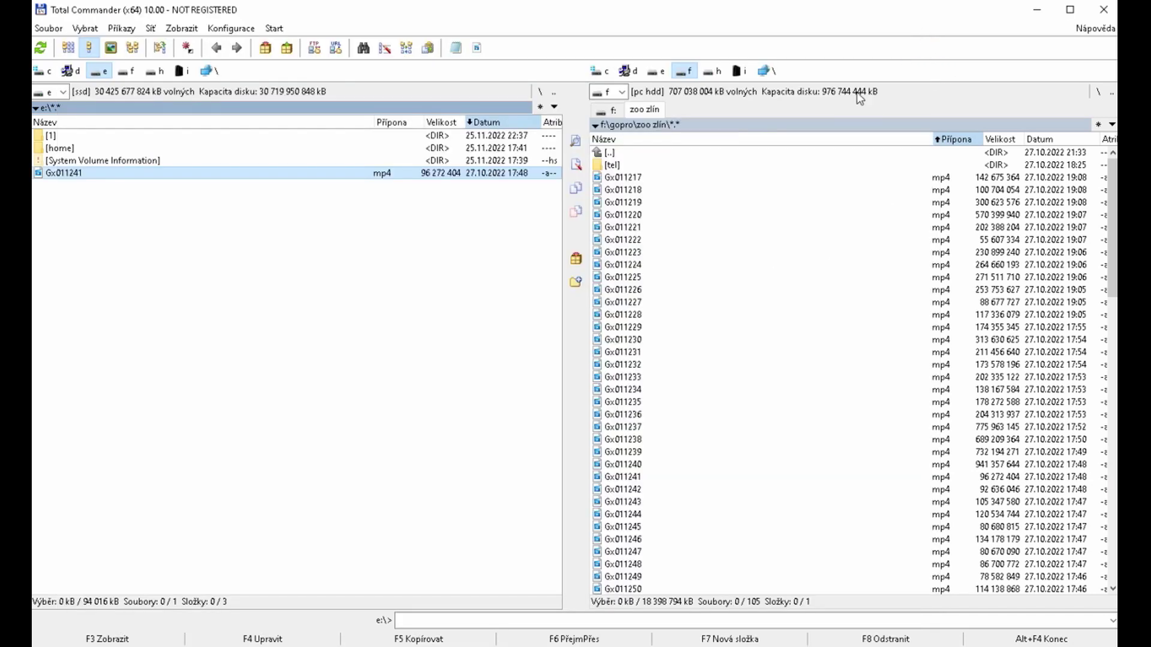
Step: Play the original Gx011241 video from f:\gopro\zoo zlín and close the player
click(633, 480)
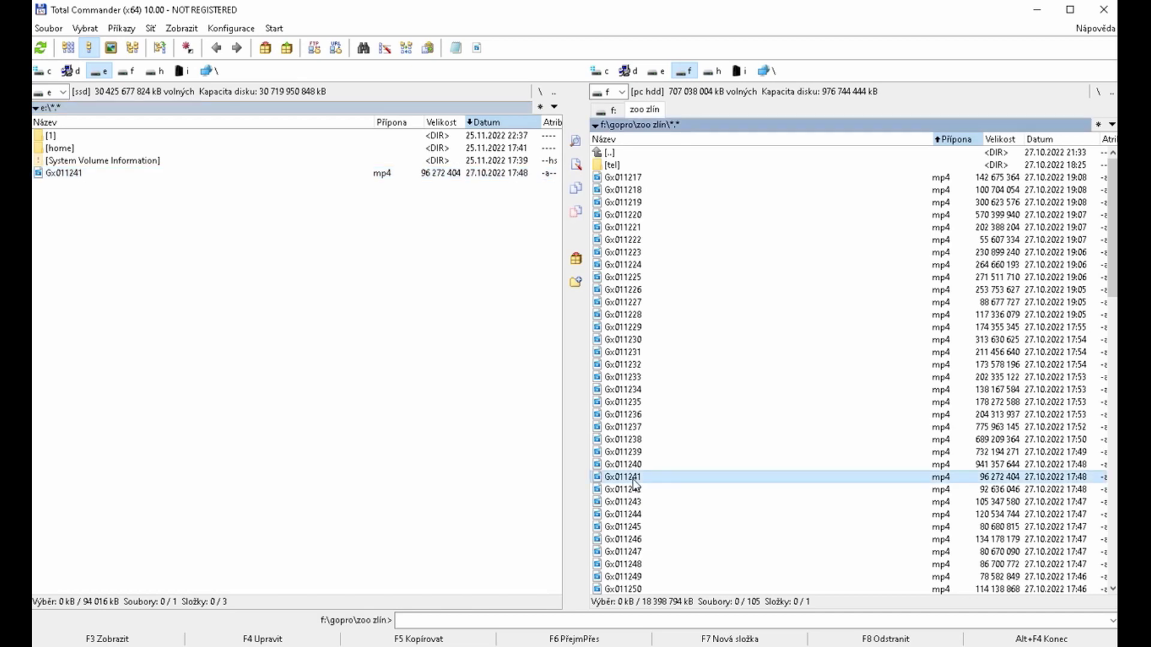
double_click(646, 477)
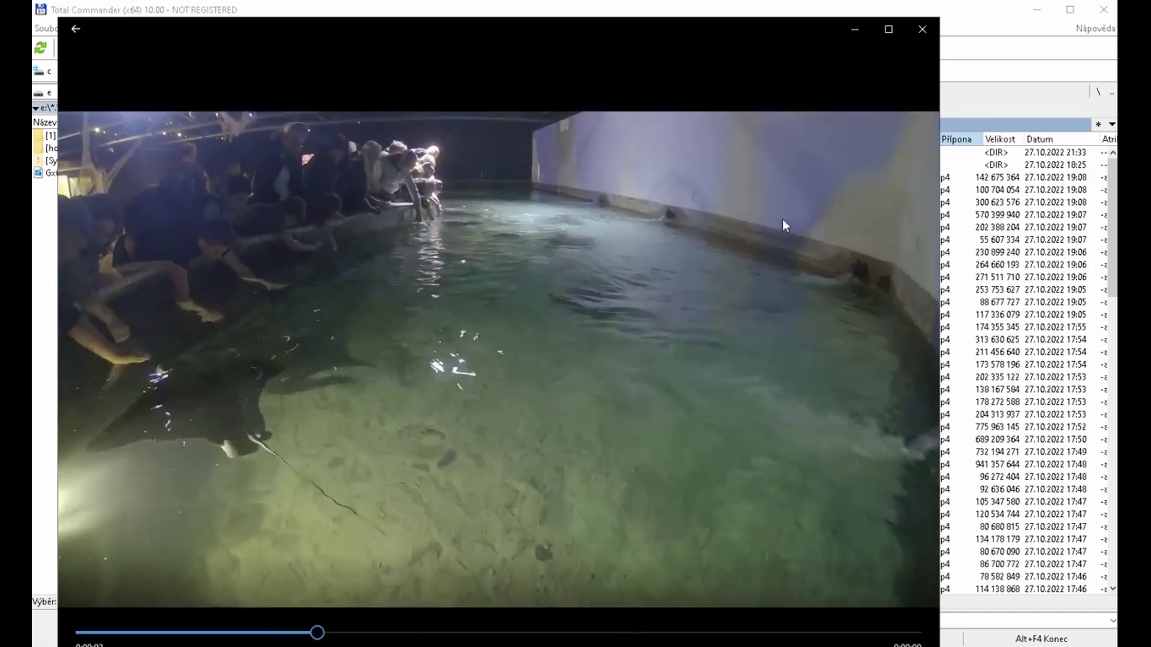
click(923, 30)
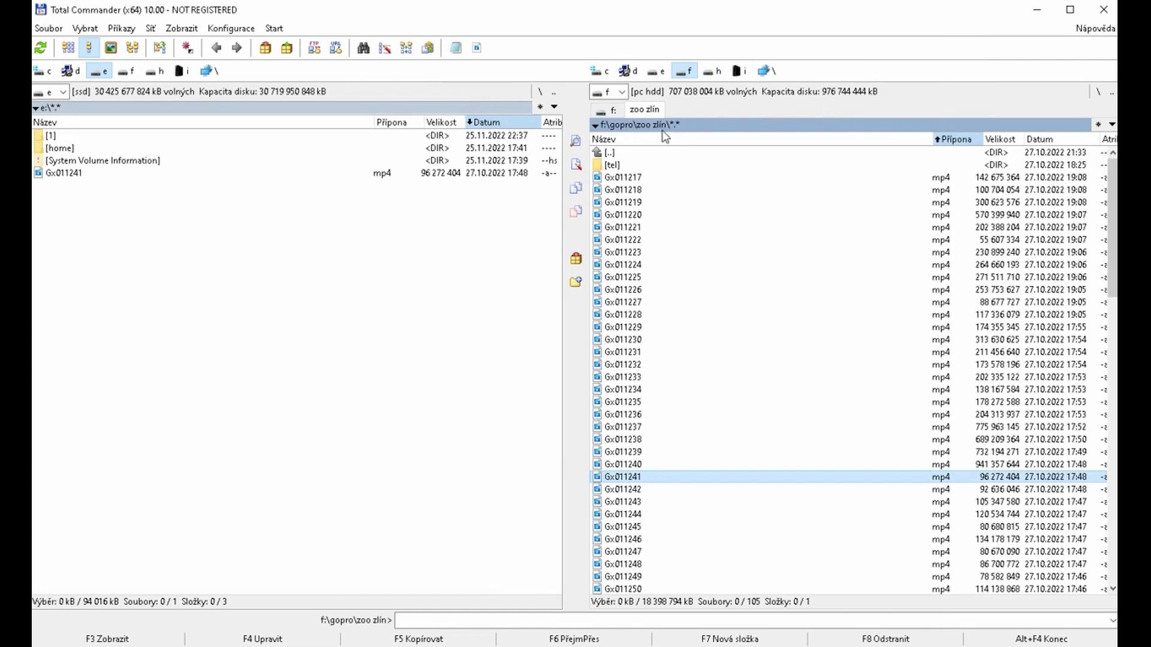
Step: Examine the raw contents of the Gx011241 copy on drive E: in Lister and close the viewer
click(333, 176)
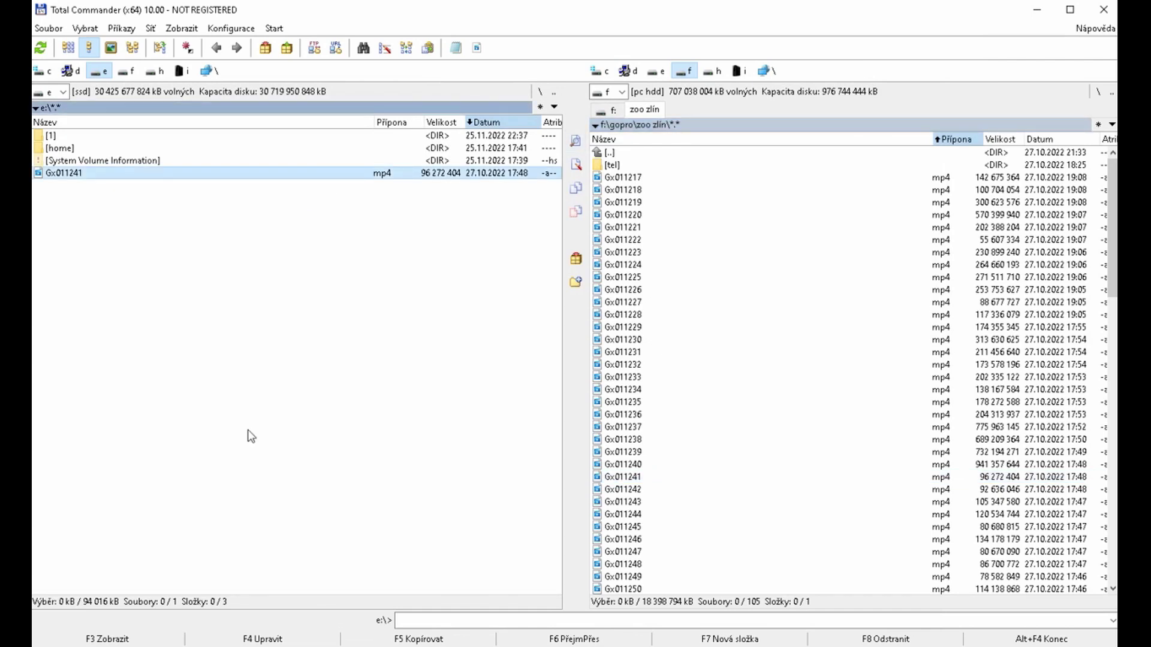
click(159, 639)
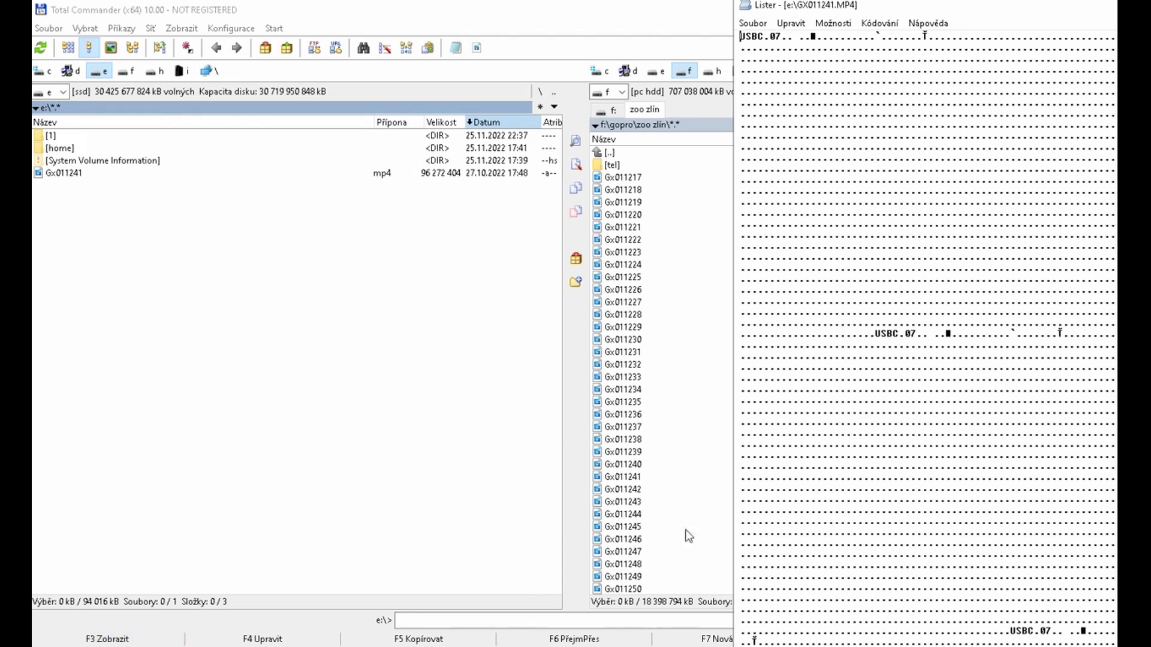
scroll(875, 275, down, 10)
scroll(875, 275, down, 10)
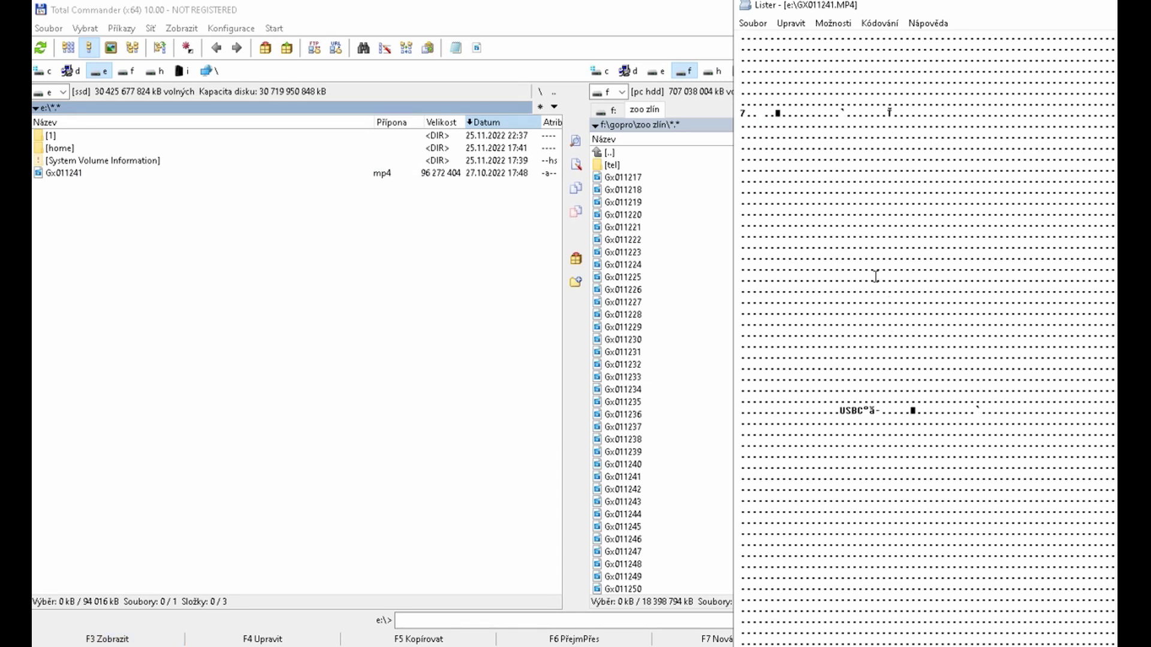
scroll(875, 276, down, 6)
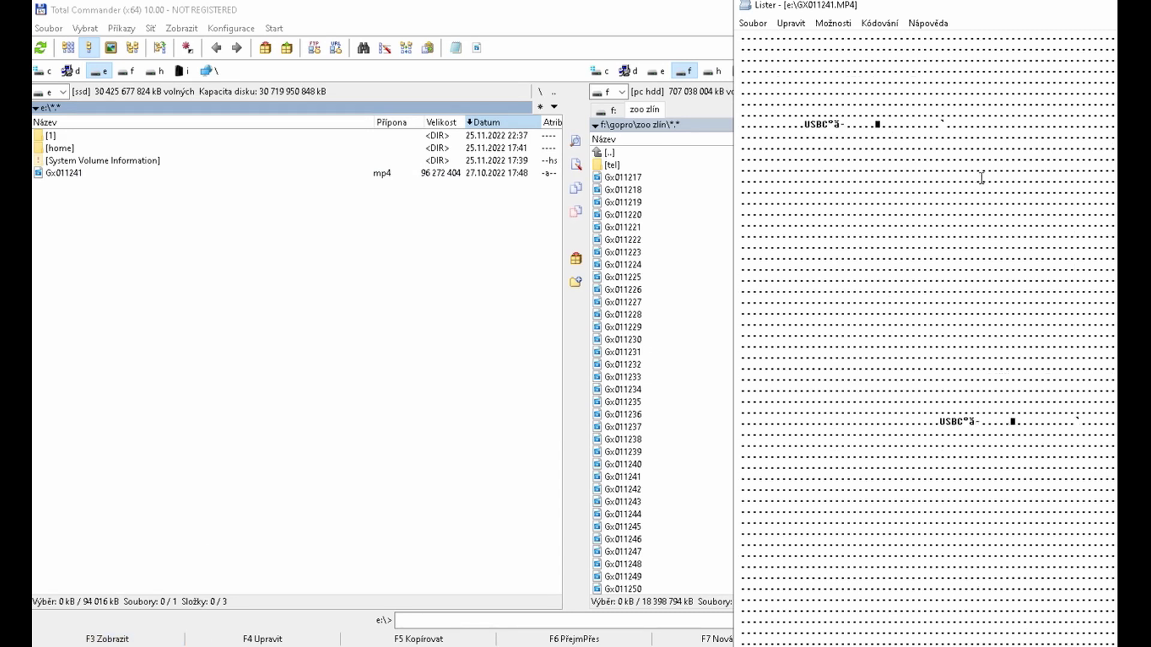
key(Escape)
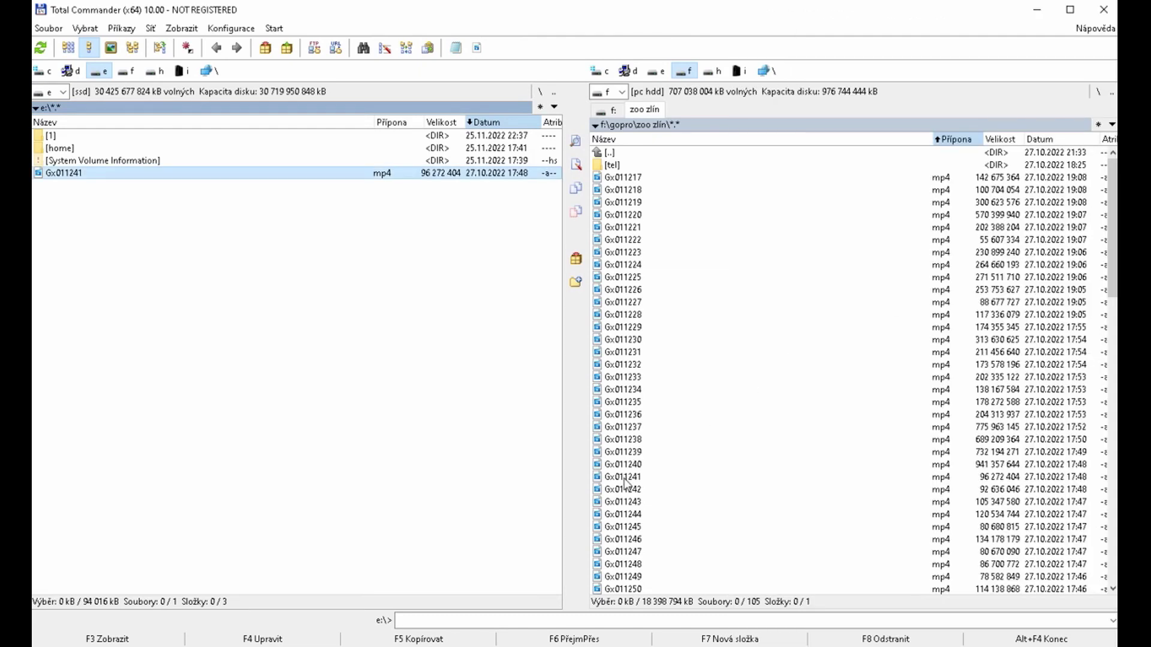
Step: Examine the raw contents of the original Gx011241 in f:\gopro\zoo zlín in Lister for comparison, and close the viewer
click(624, 478)
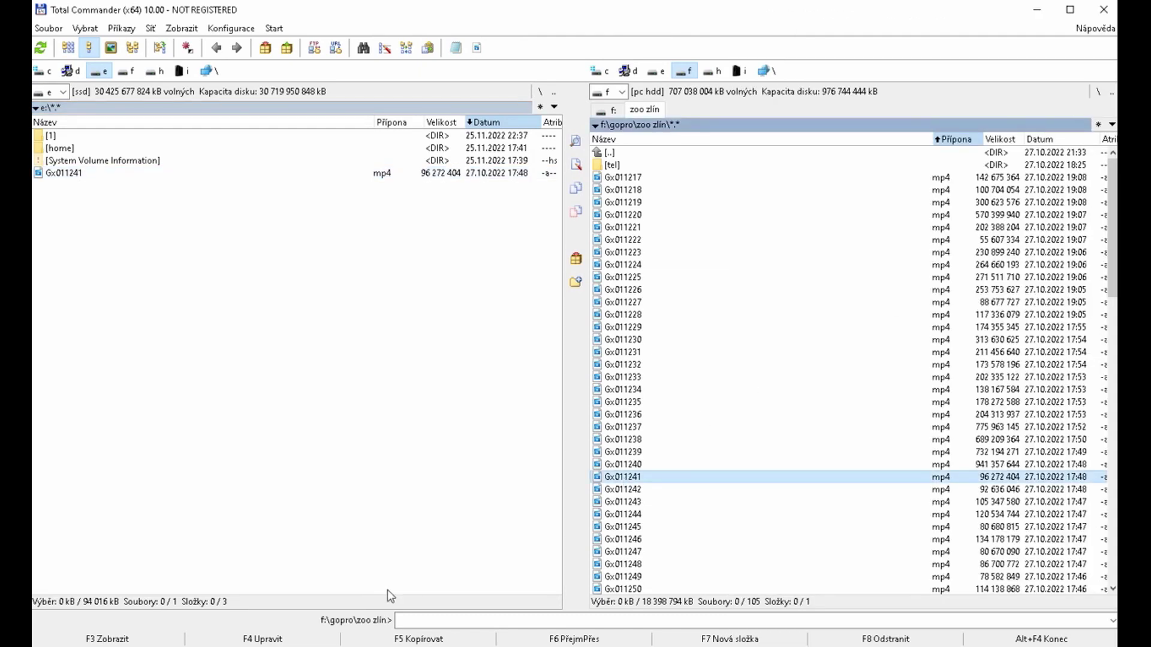
click(128, 639)
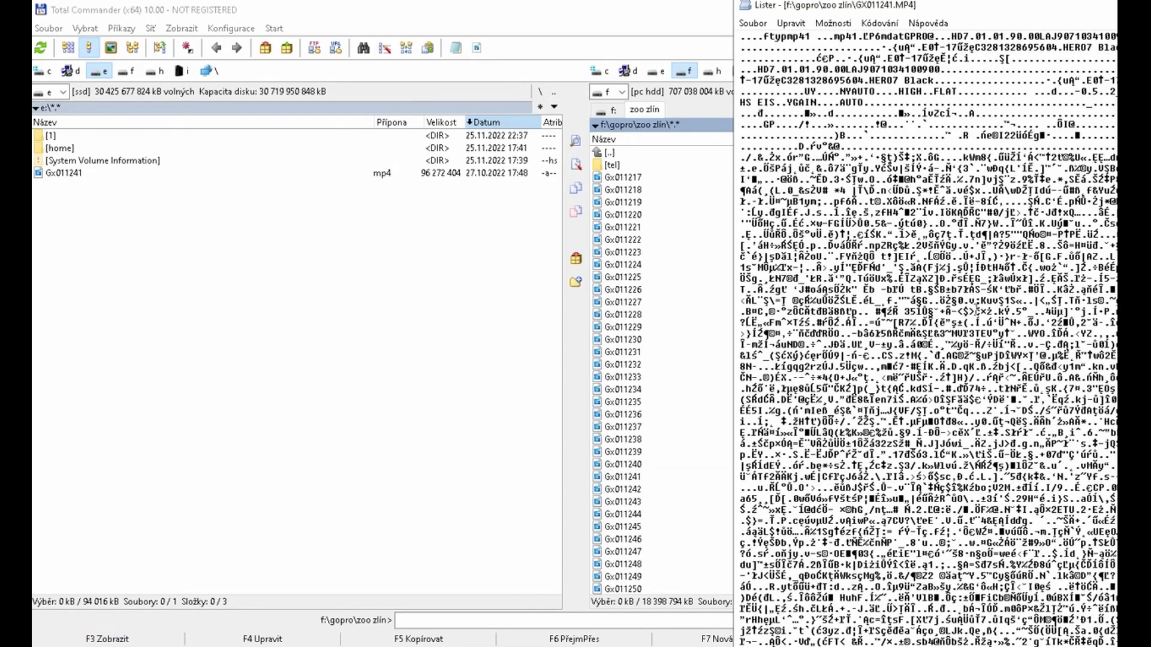
scroll(928, 335, down, 20)
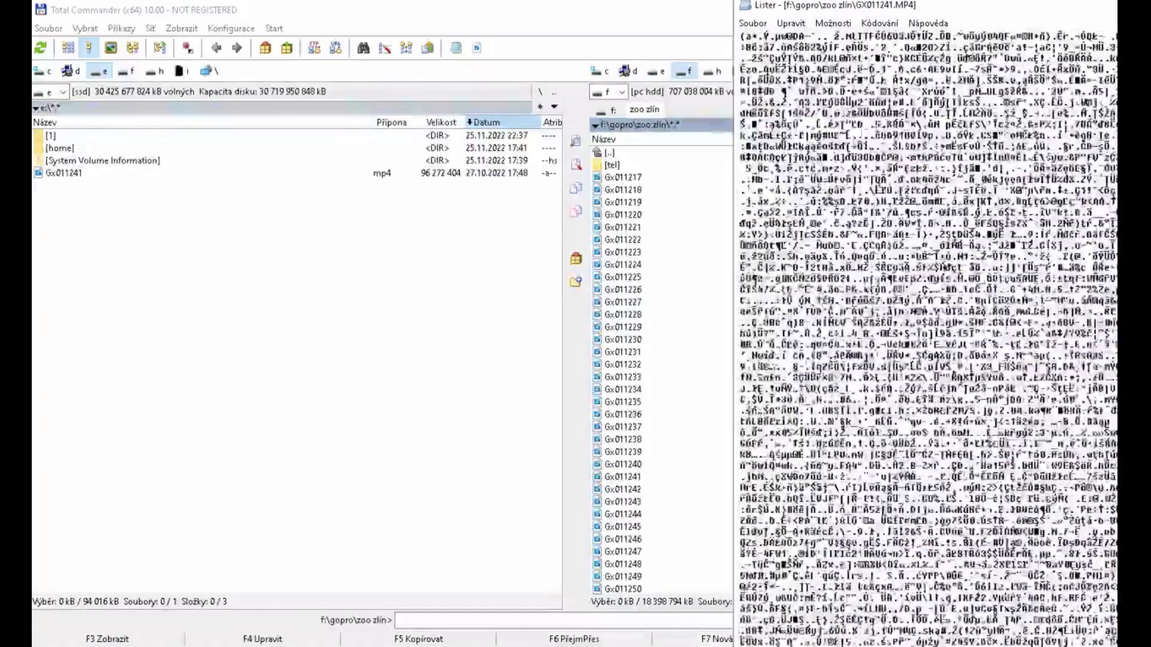
scroll(928, 335, down, 9)
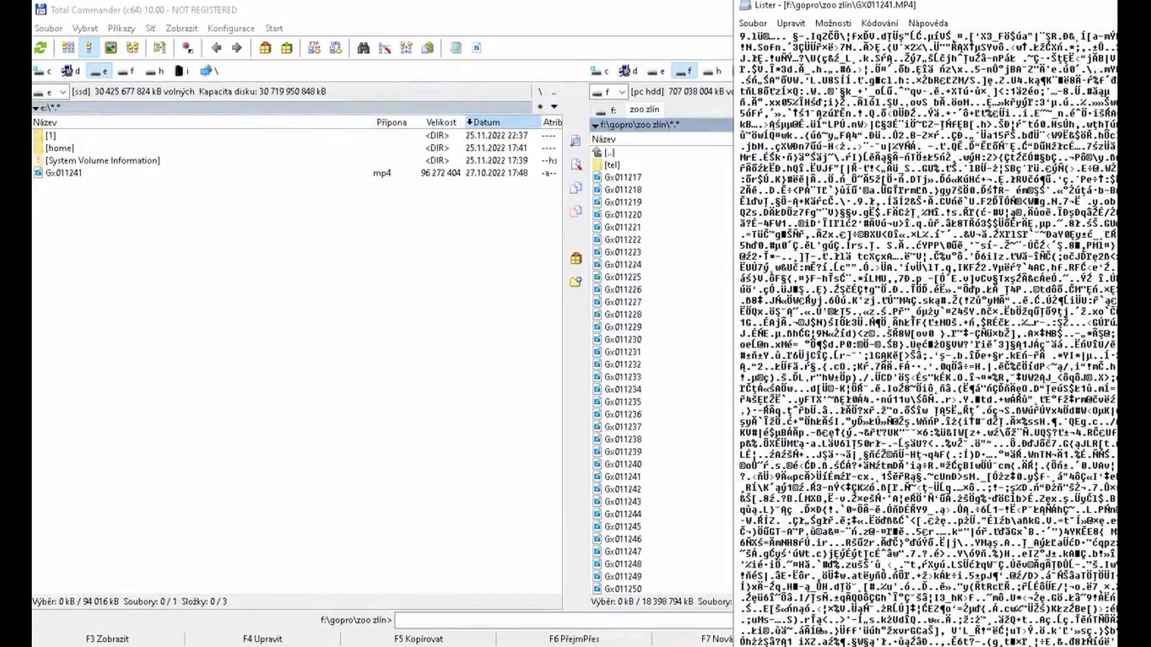
key(Escape)
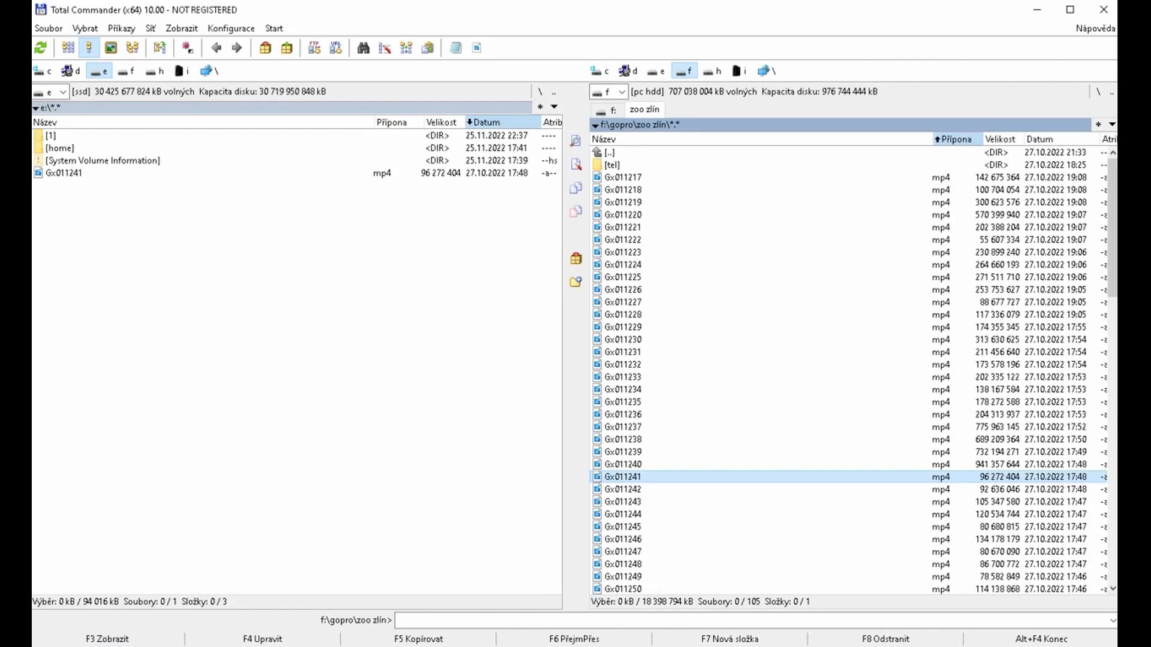
key(alt+Tab)
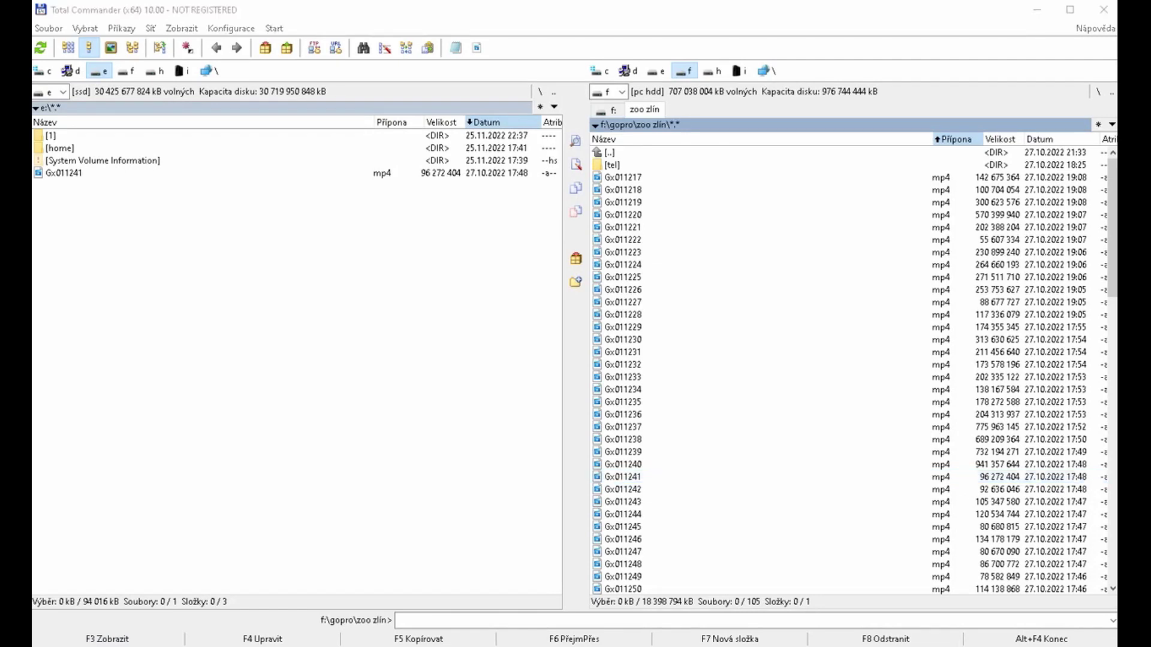